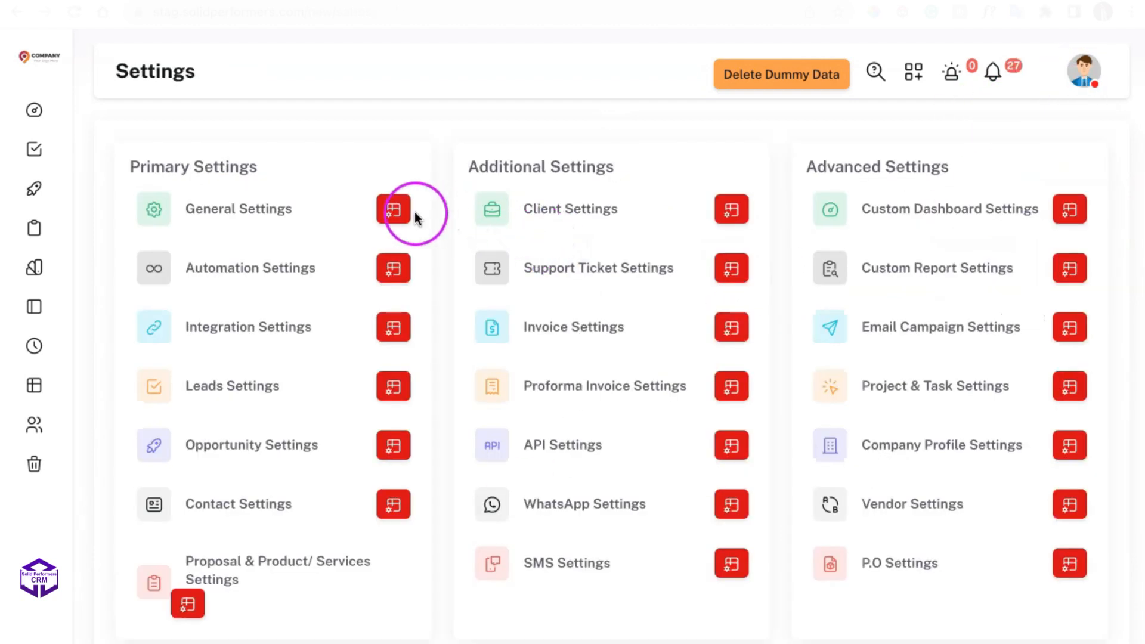
# Open User Role Settings from General Settings and review the existing roles and their access levels.
pyautogui.click(394, 210)
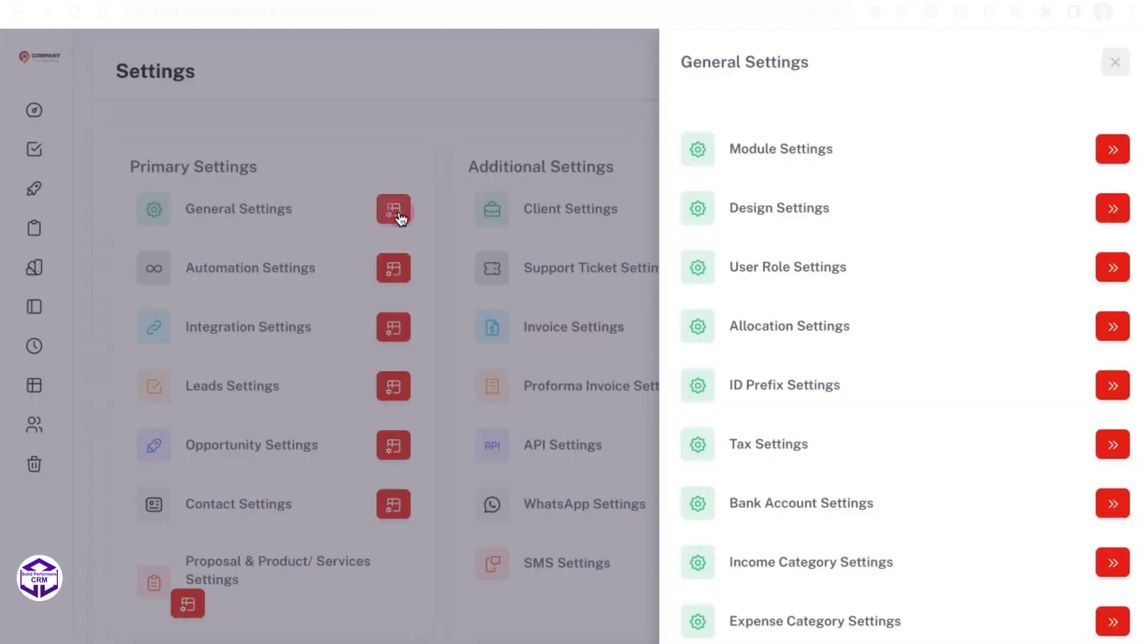
pyautogui.click(1110, 267)
pyautogui.scroll(-10, 765, 413)
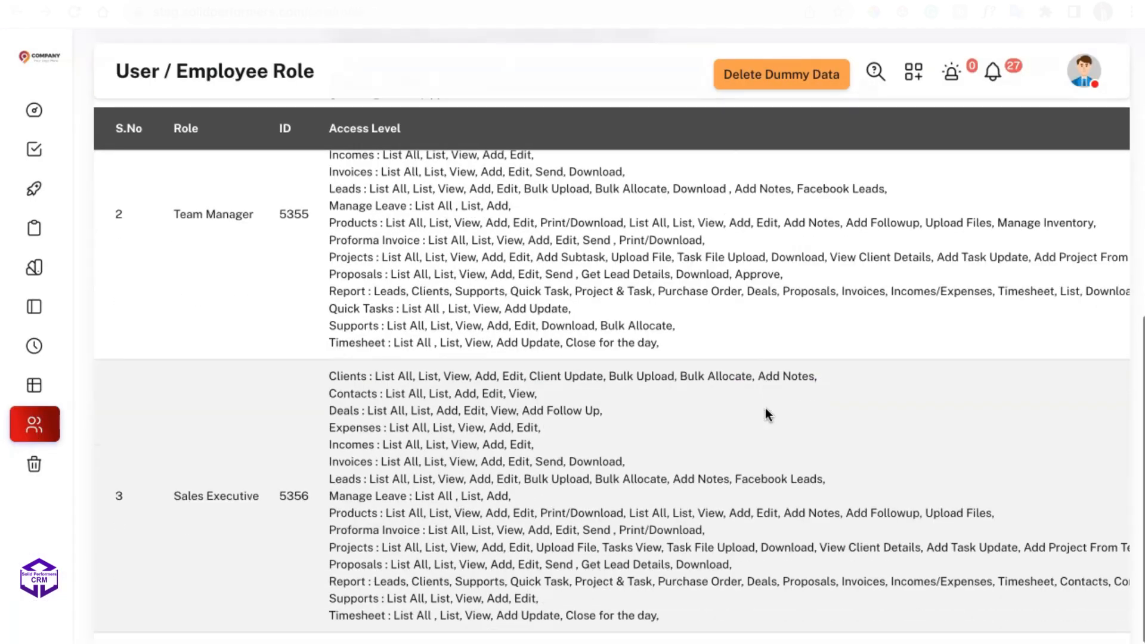
pyautogui.scroll(10, 764, 407)
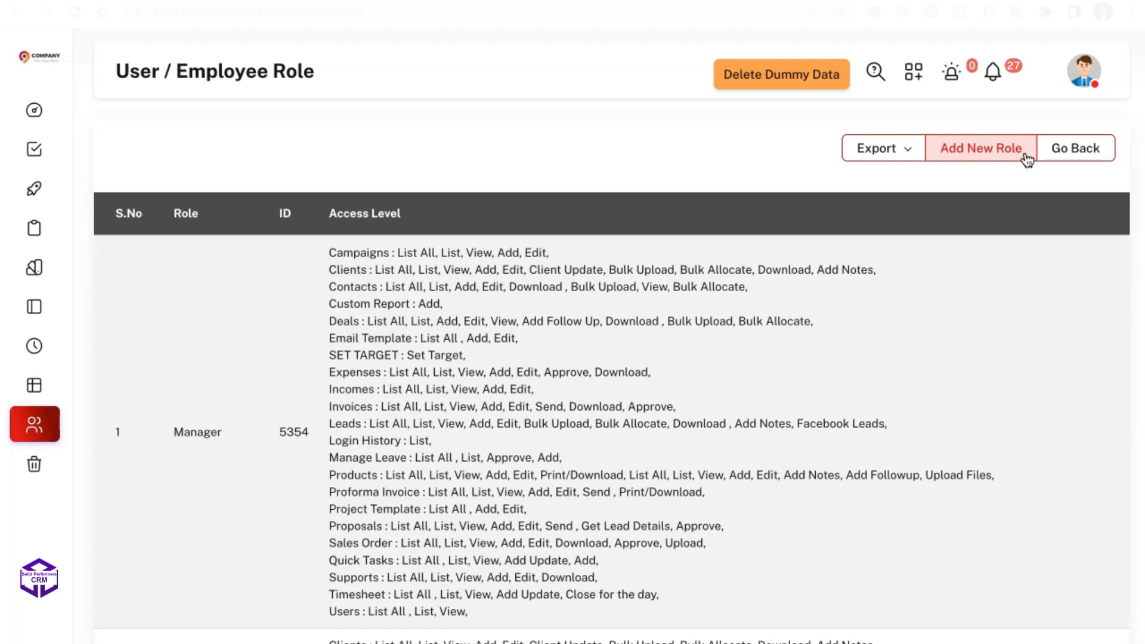
# Start adding a new employee role and name it Sample Role.
pyautogui.click(1025, 156)
pyautogui.click(185, 227)
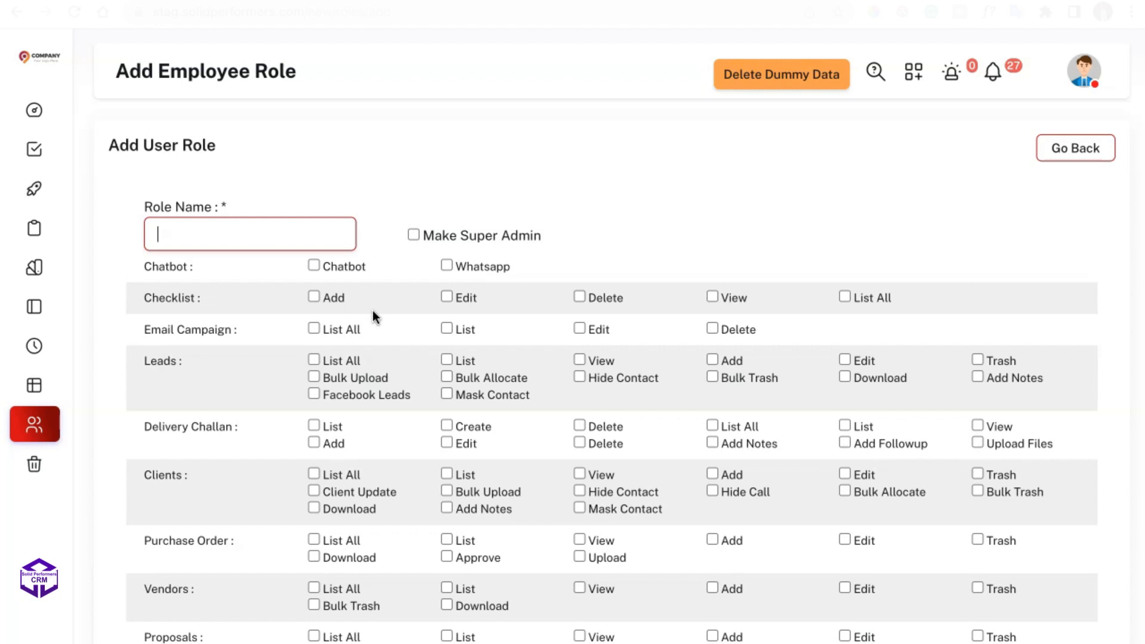
pyautogui.write('Sample Role')
# Grant the role the Leads permissions List, View, Add, Bulk Upload and Mask Contact, then create the user role.
pyautogui.click(409, 376)
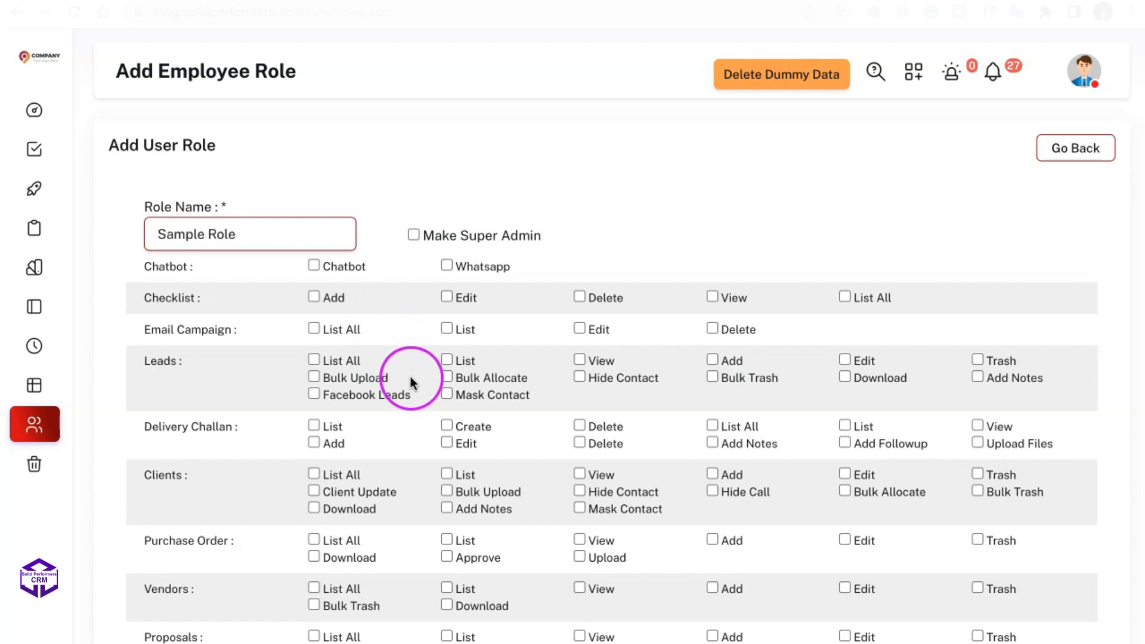
pyautogui.click(444, 358)
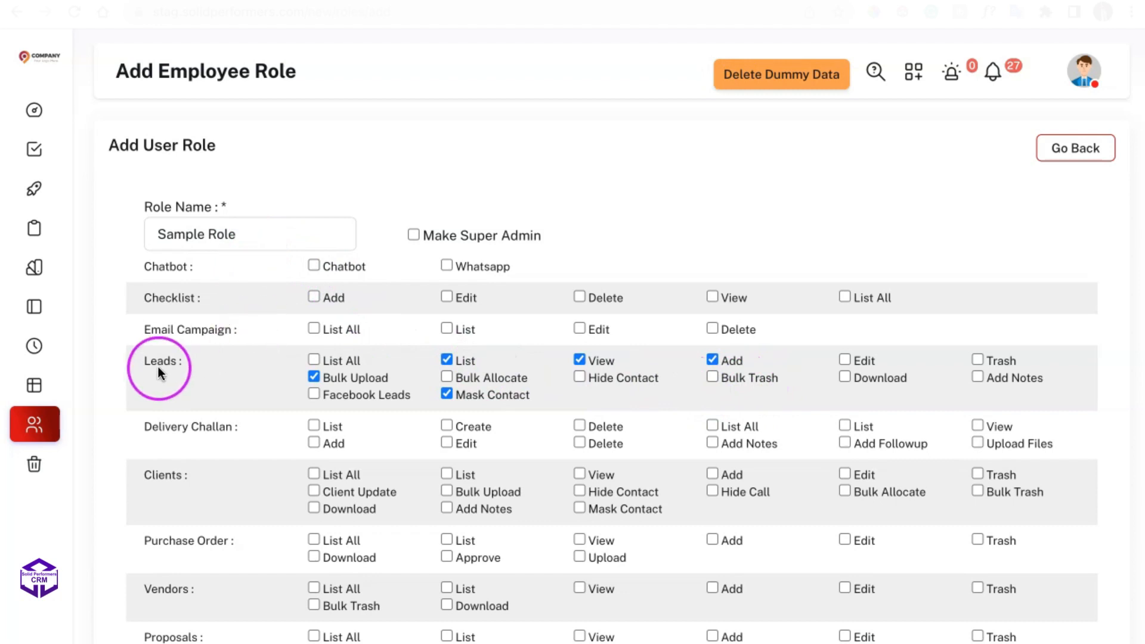
pyautogui.scroll(-8, 528, 431)
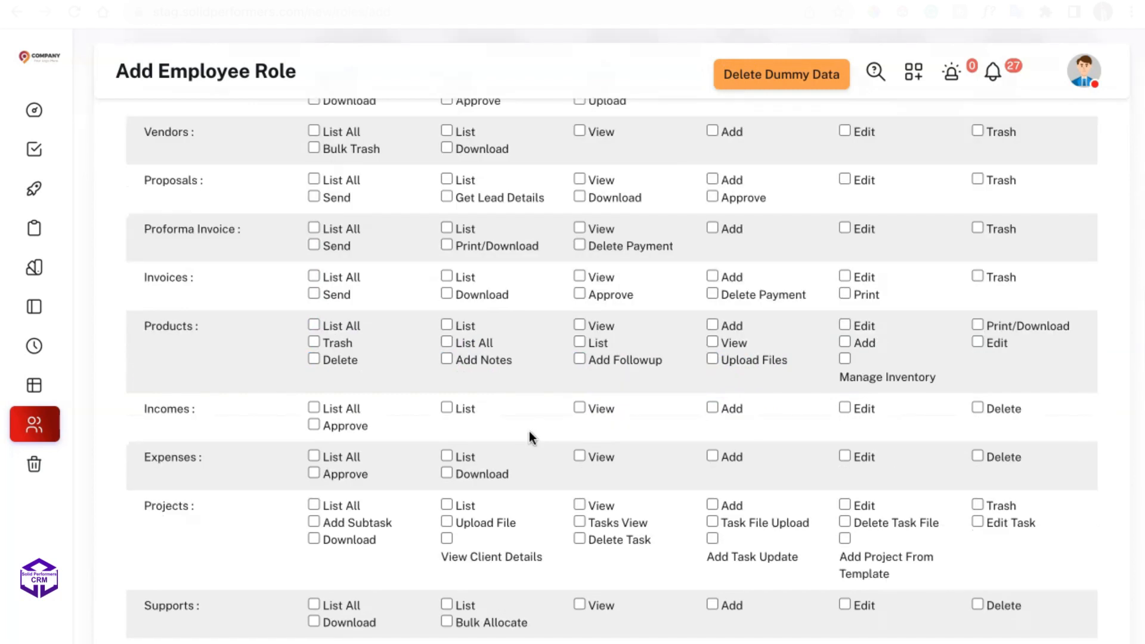
pyautogui.scroll(4, 529, 431)
pyautogui.scroll(4, 529, 431)
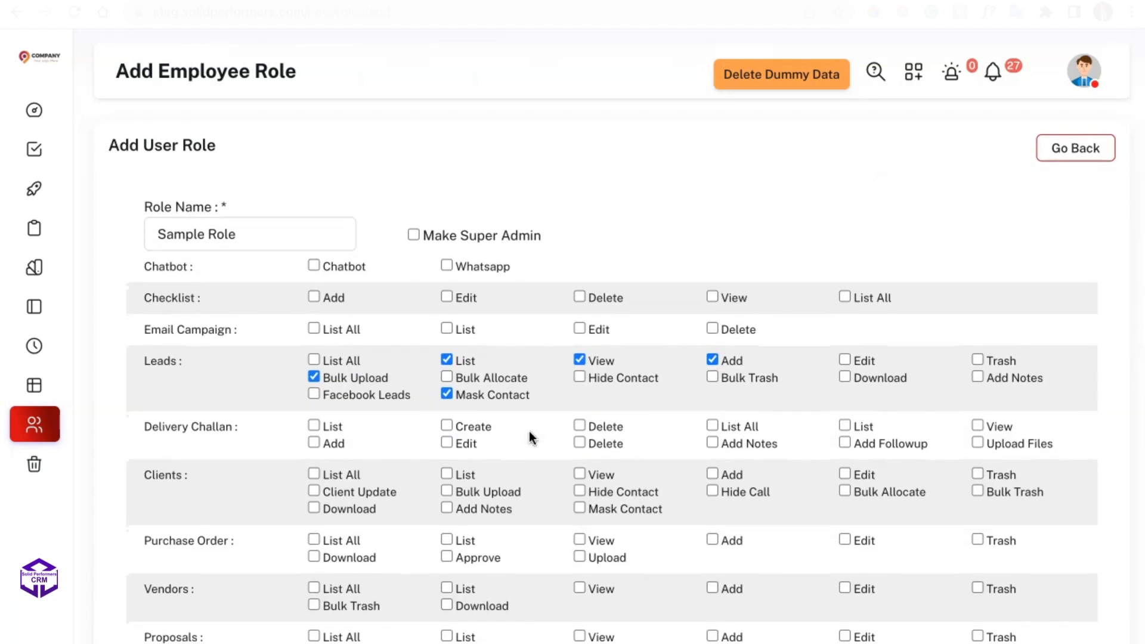
pyautogui.scroll(-8, 528, 431)
pyautogui.scroll(-2, 529, 436)
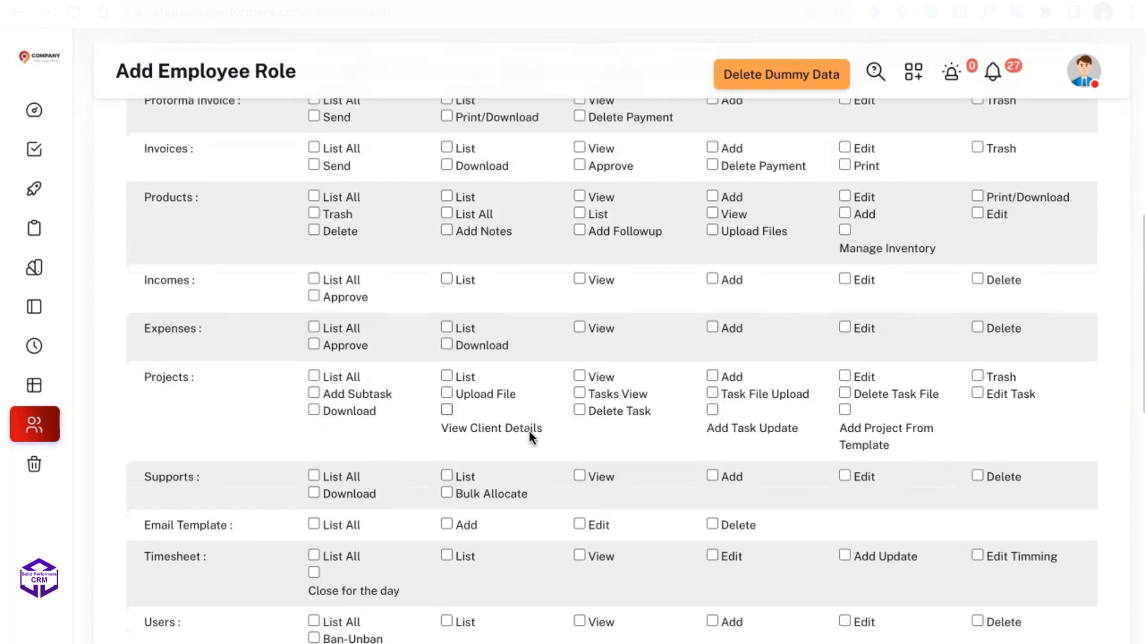
pyautogui.scroll(-10, 528, 431)
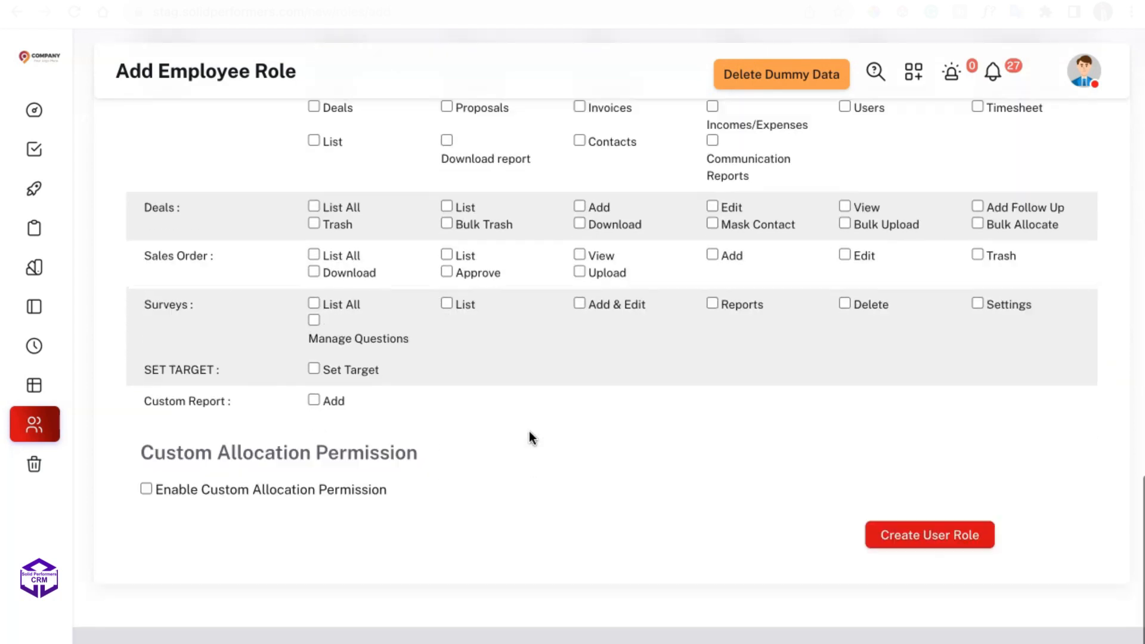
pyautogui.click(891, 545)
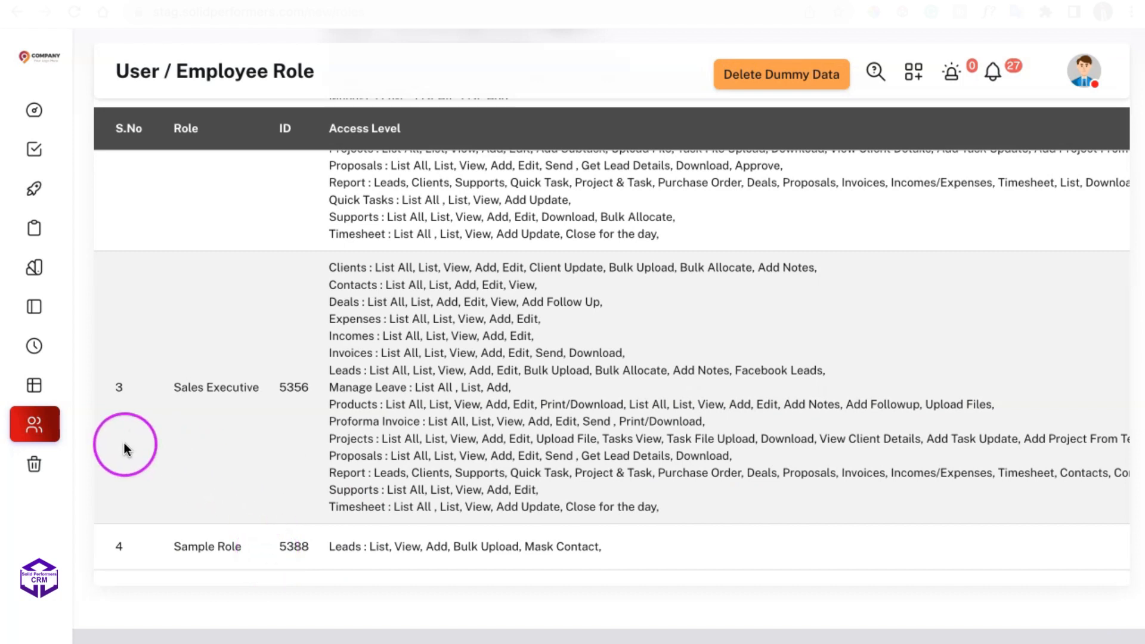
# Open a new user form in the User section and set the User ID to uid111.
pyautogui.click(39, 424)
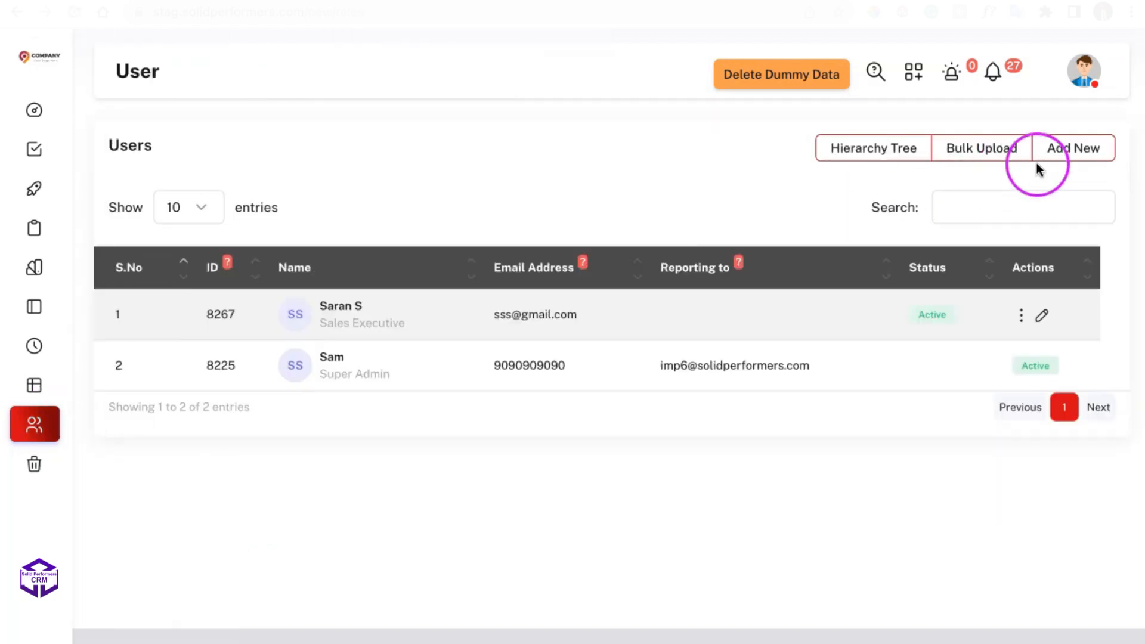
pyautogui.click(1061, 156)
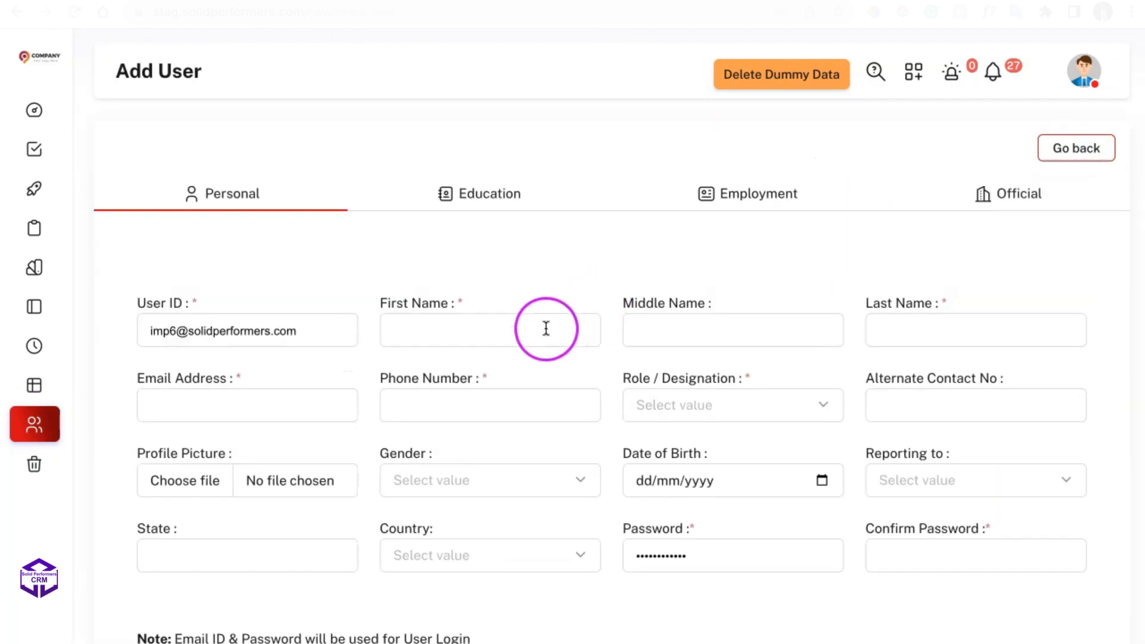
pyautogui.hotkey('ctrl', 'a')
pyautogui.click(319, 331)
pyautogui.moveTo(322, 329); pyautogui.dragTo(124, 327)
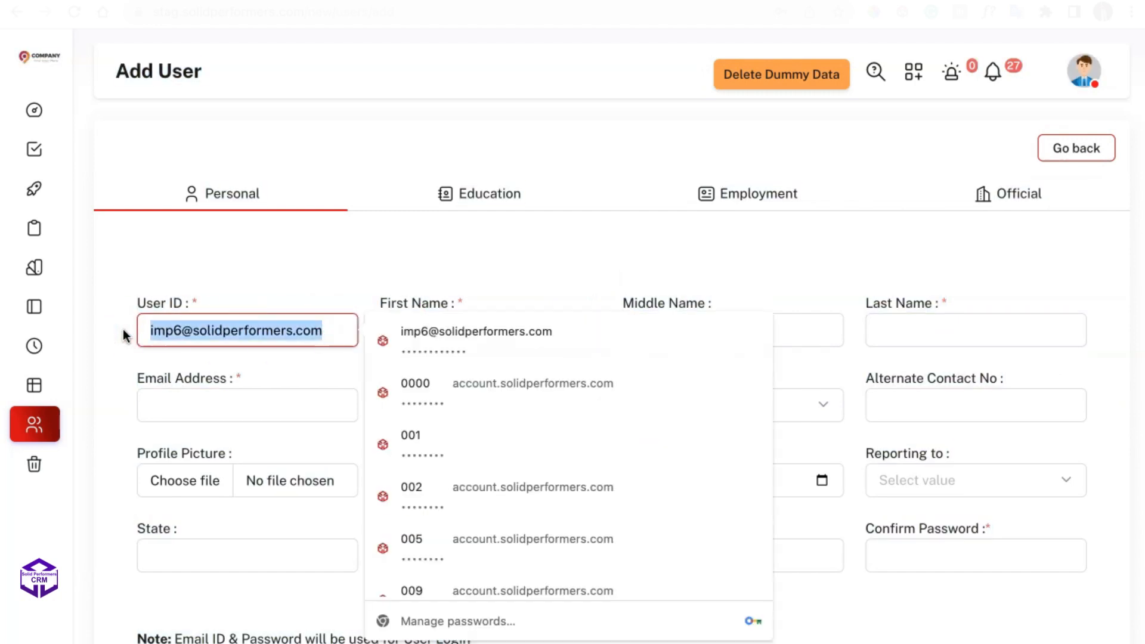
pyautogui.write('uid111')
pyautogui.press('Tab')
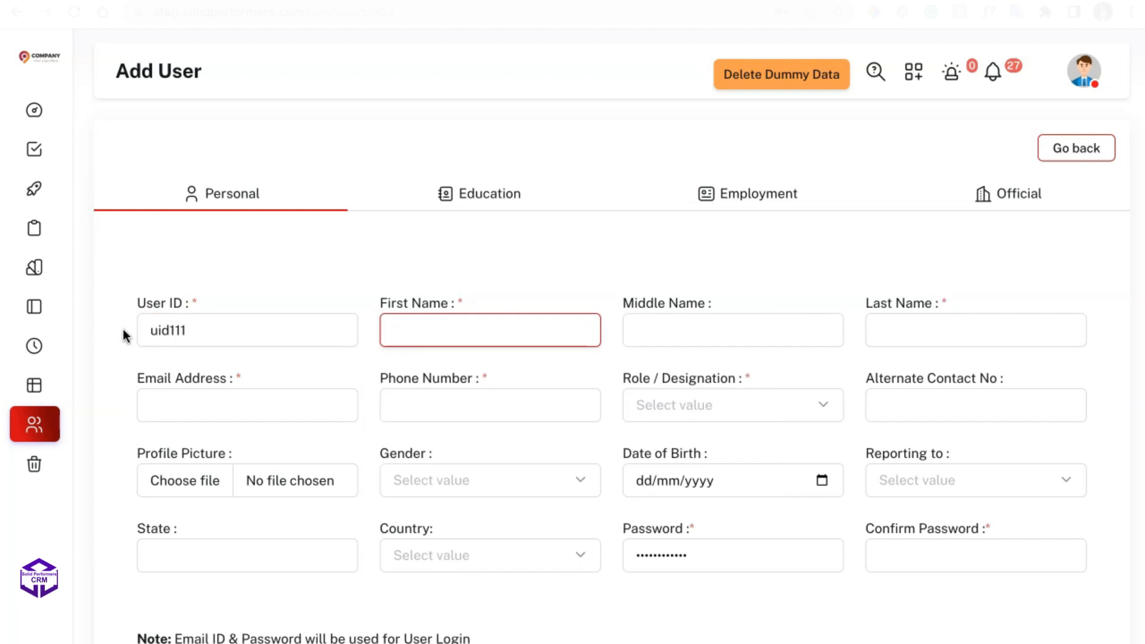
# Enter the user's first and last name, e-mail address and phone number, and assign the role Sample Role.
pyautogui.write('Samp')
pyautogui.click(688, 313)
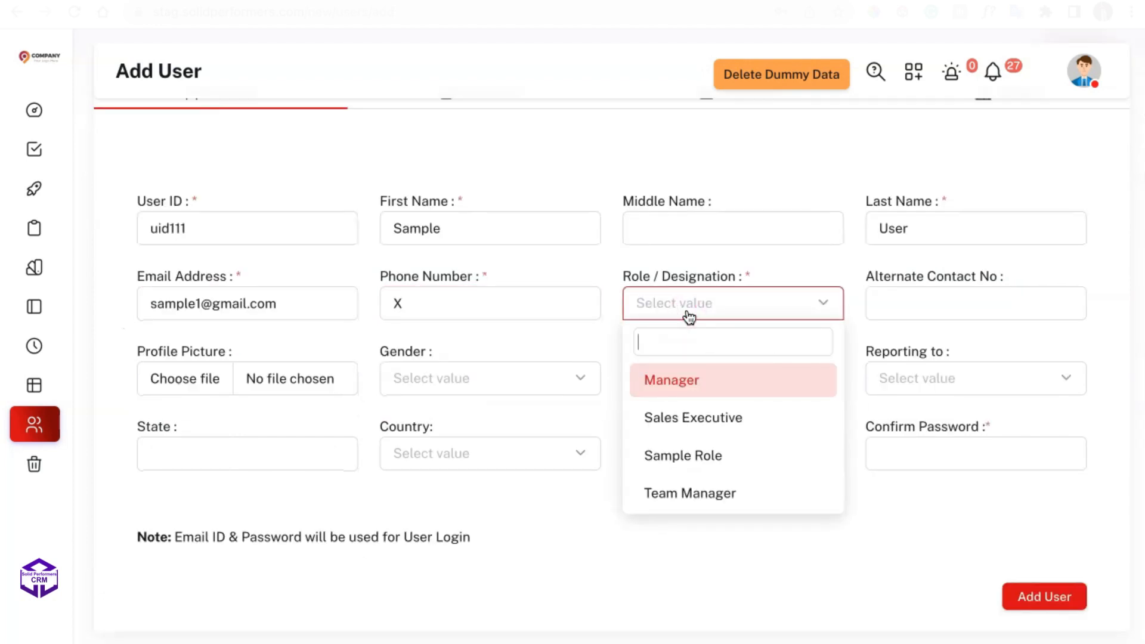
pyautogui.click(697, 456)
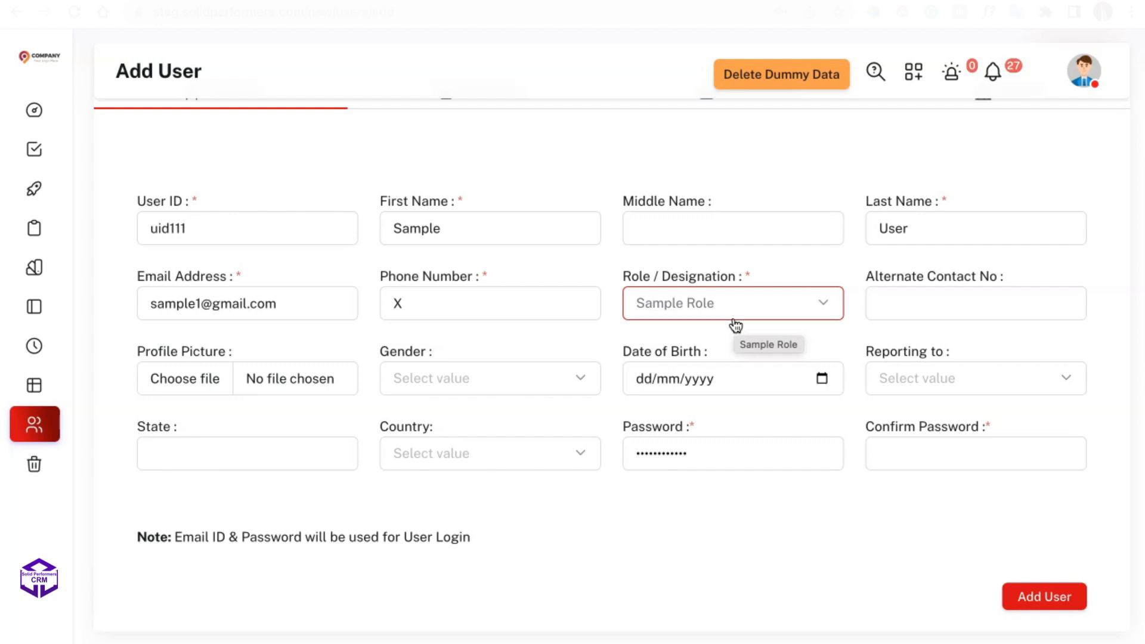
# Set the user's password and confirmation, choose the existing sales executive as Reporting to, and add the user.
pyautogui.moveTo(31, 222)
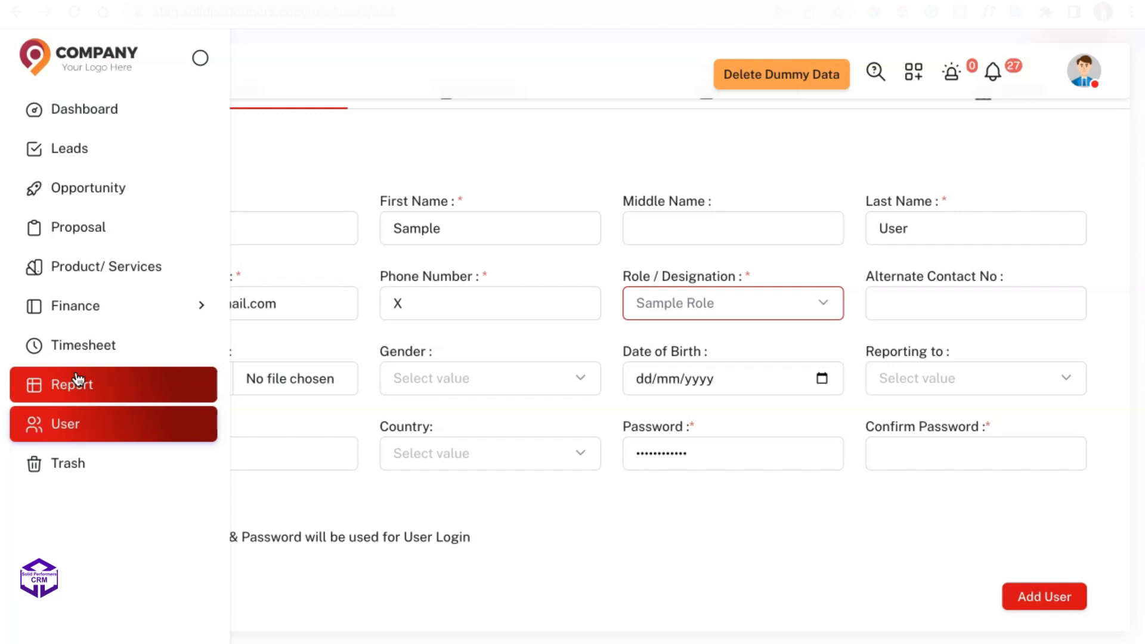
pyautogui.click(429, 364)
pyautogui.click(994, 390)
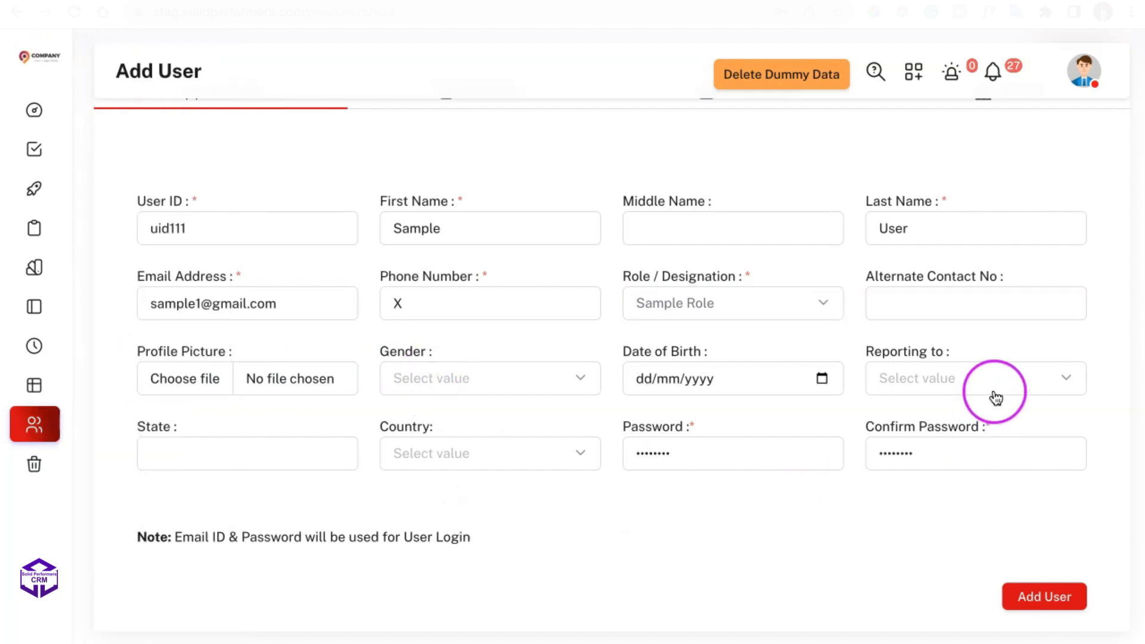
pyautogui.click(980, 495)
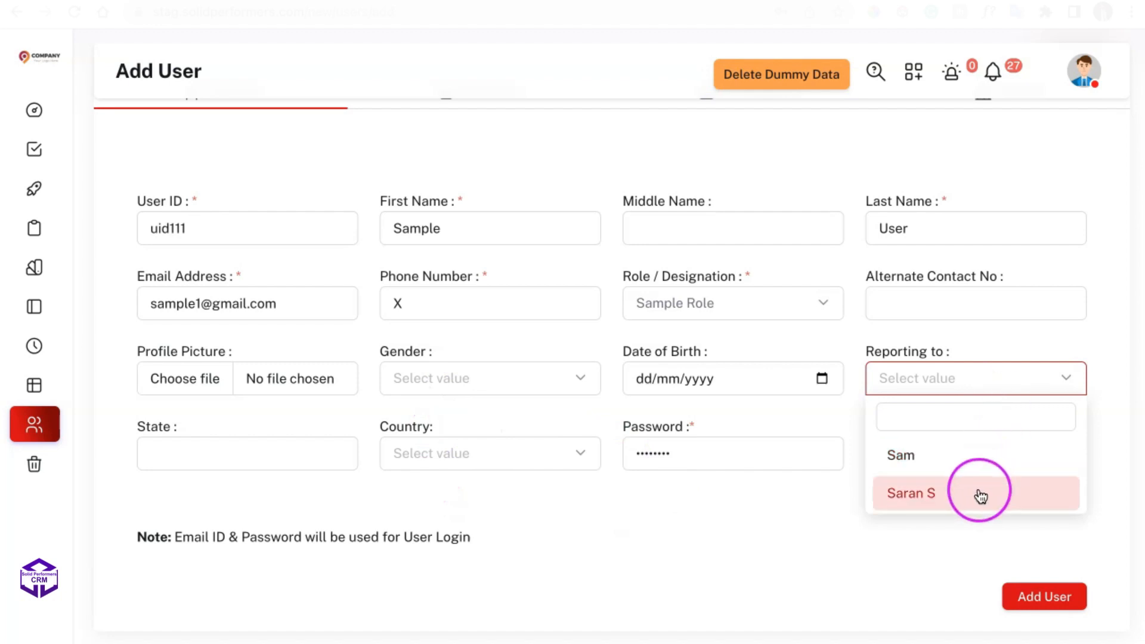
pyautogui.click(1045, 595)
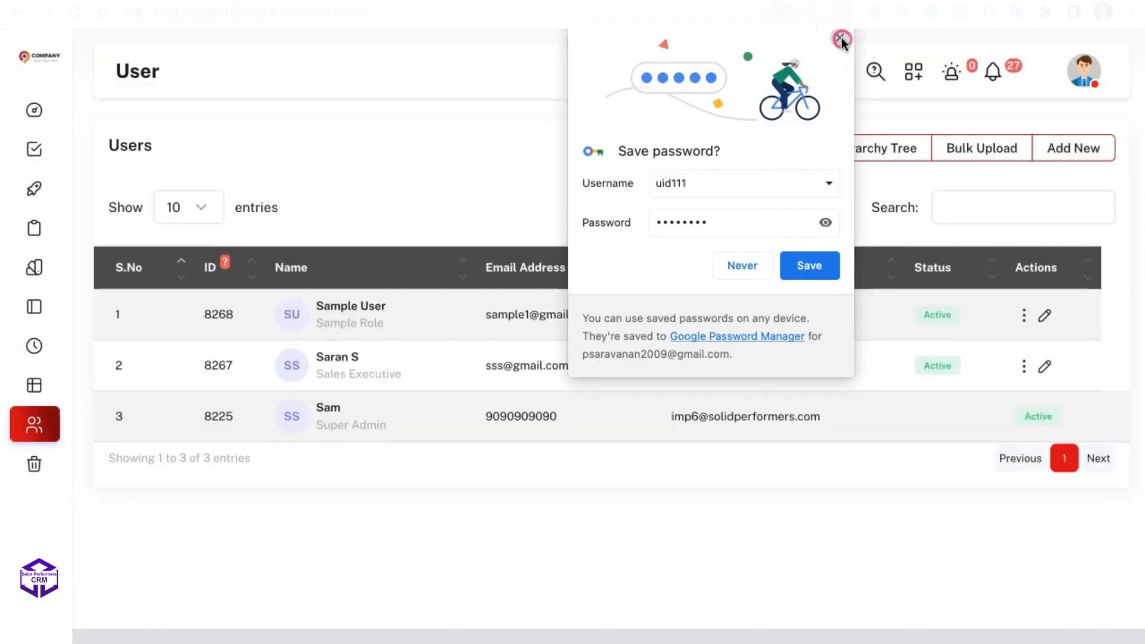
# Open the user Hierarchy Tree and examine the reporting chain between the users.
pyautogui.click(839, 37)
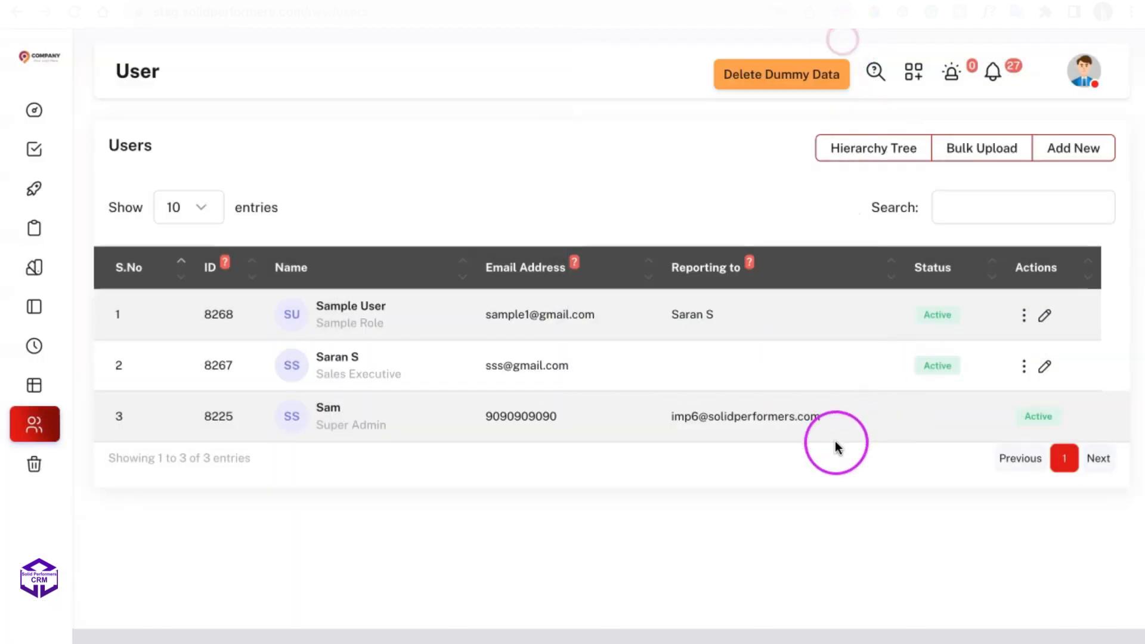
pyautogui.click(849, 158)
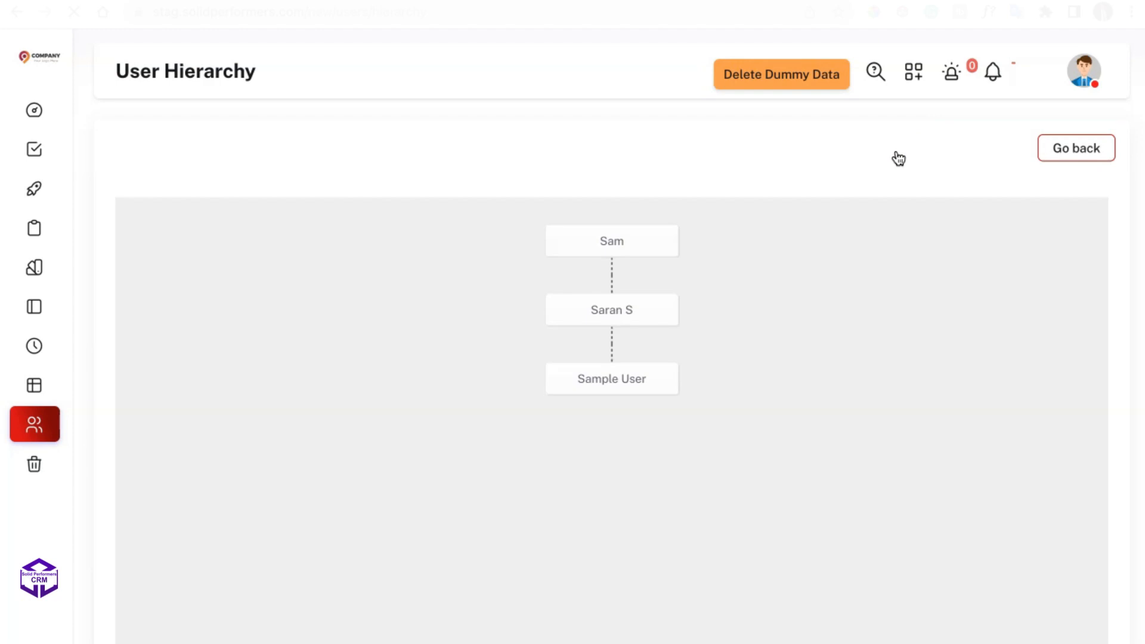
pyautogui.click(798, 187)
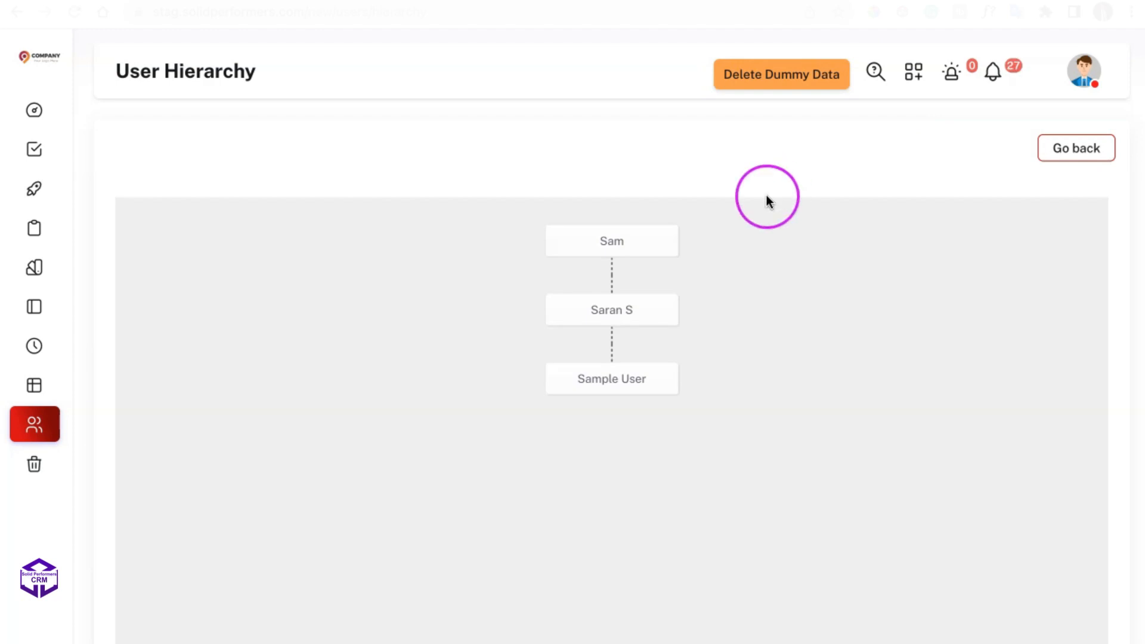
pyautogui.tripleClick(613, 387)
pyautogui.tripleClick(616, 322)
pyautogui.tripleClick(620, 243)
pyautogui.tripleClick(625, 311)
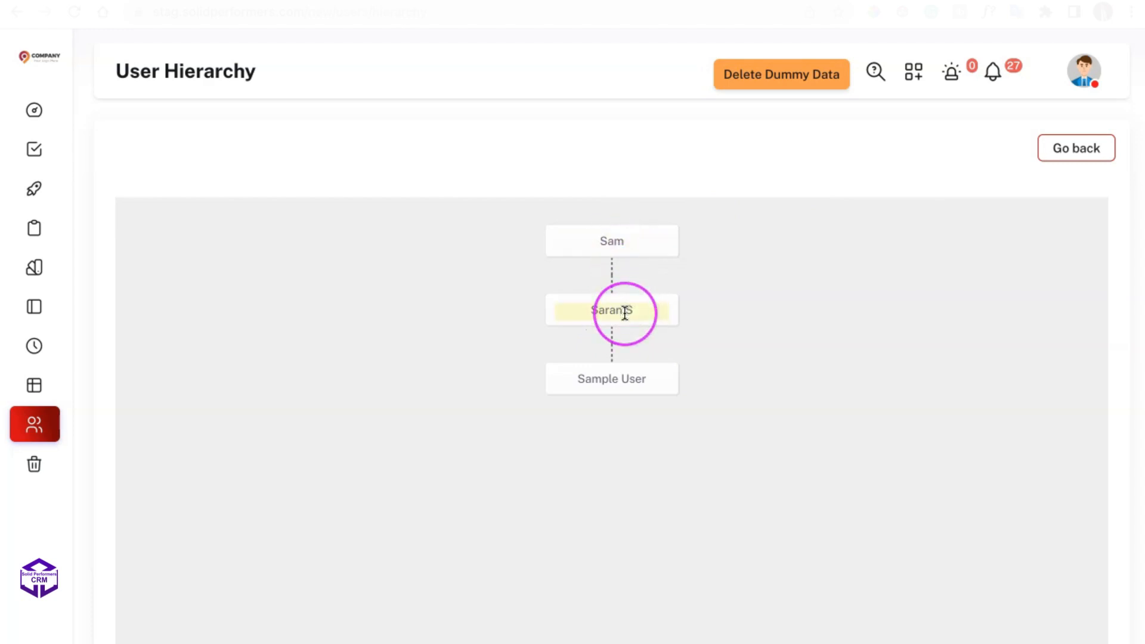
pyautogui.tripleClick(602, 311)
pyautogui.click(454, 312)
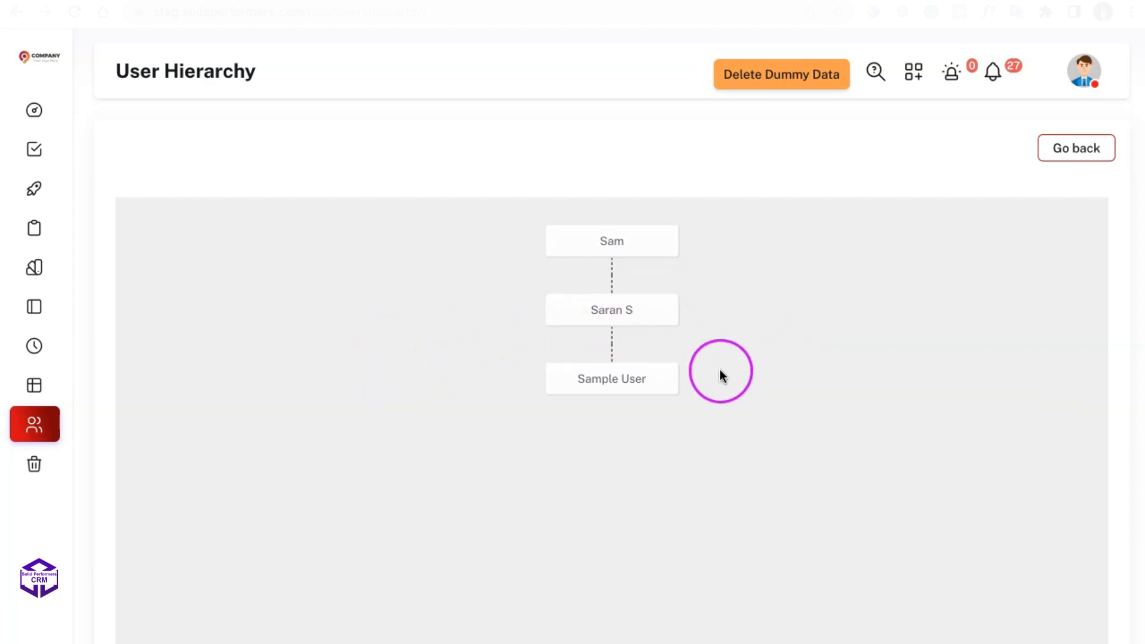
pyautogui.tripleClick(607, 320)
pyautogui.click(651, 330)
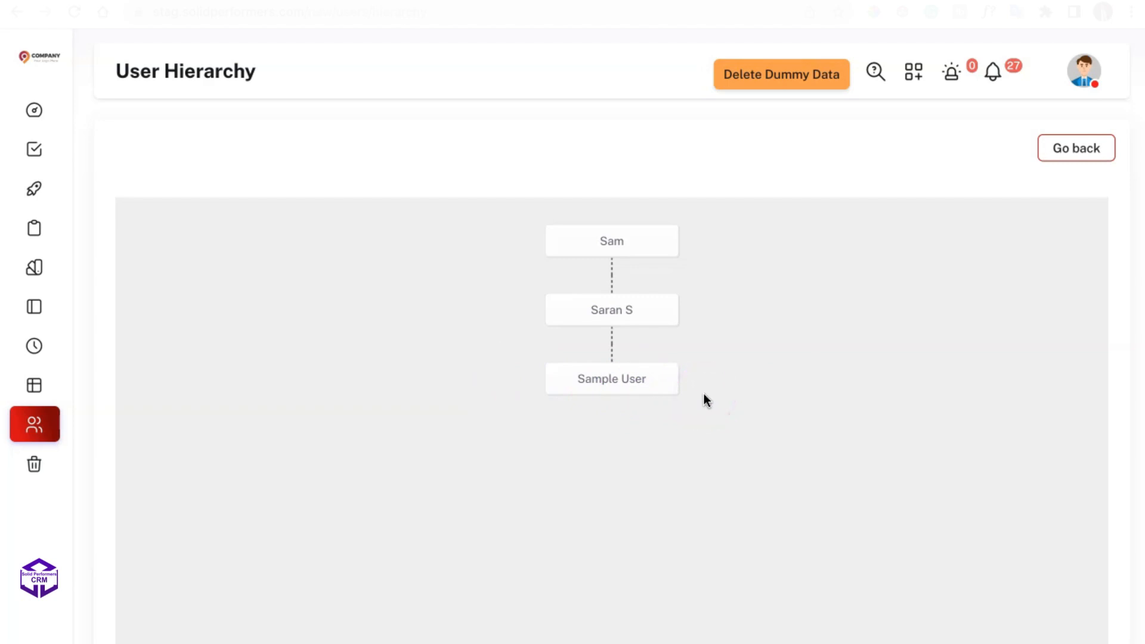
pyautogui.tripleClick(609, 381)
pyautogui.tripleClick(604, 318)
pyautogui.click(613, 408)
pyautogui.tripleClick(612, 384)
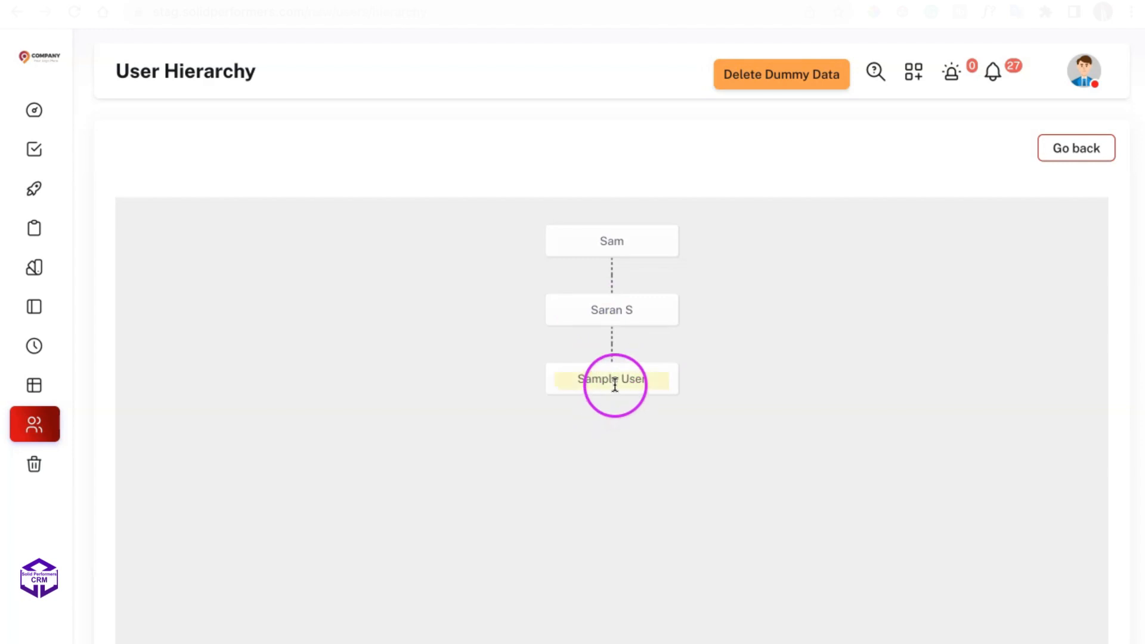
pyautogui.tripleClick(611, 250)
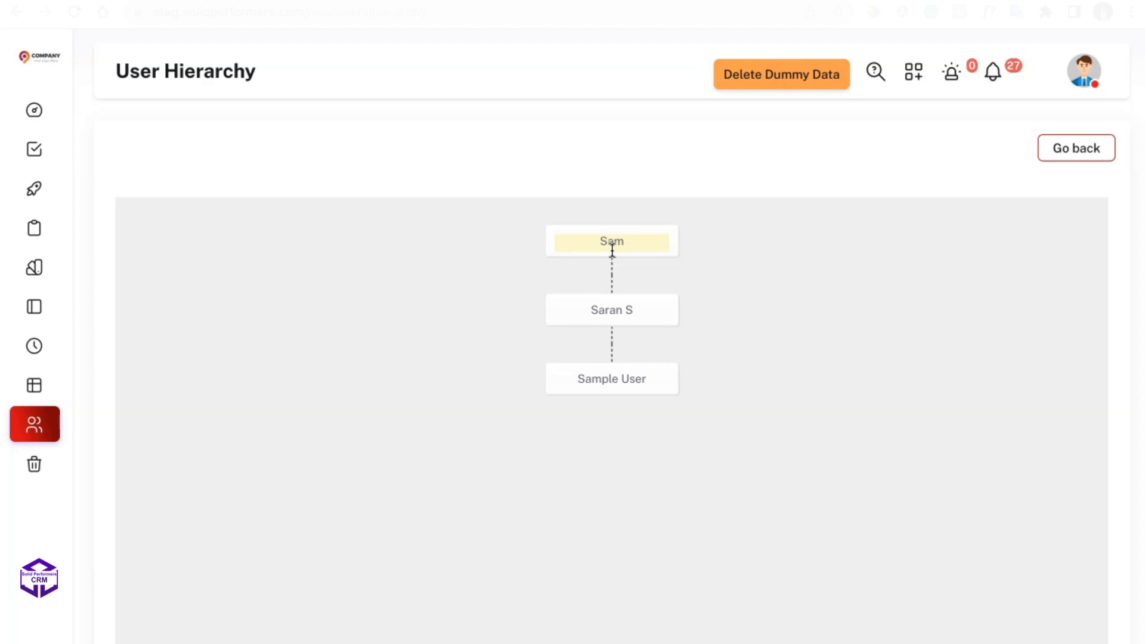
# Log out and sign in as the new user with their e-mail and account password.
pyautogui.click(1083, 84)
pyautogui.click(1010, 316)
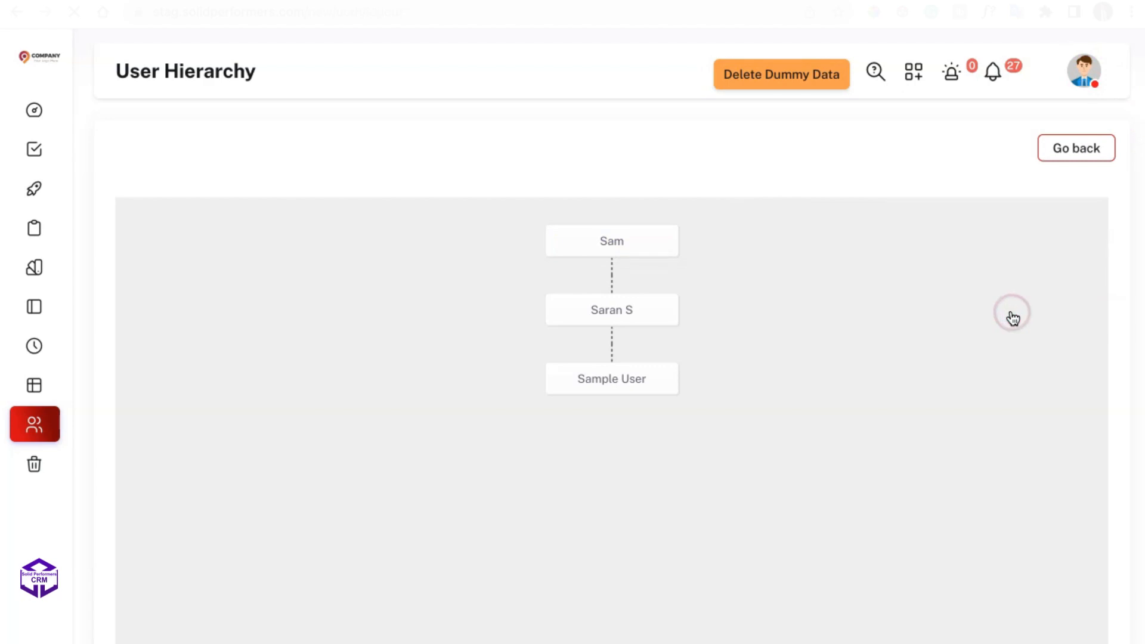
pyautogui.write('••••')
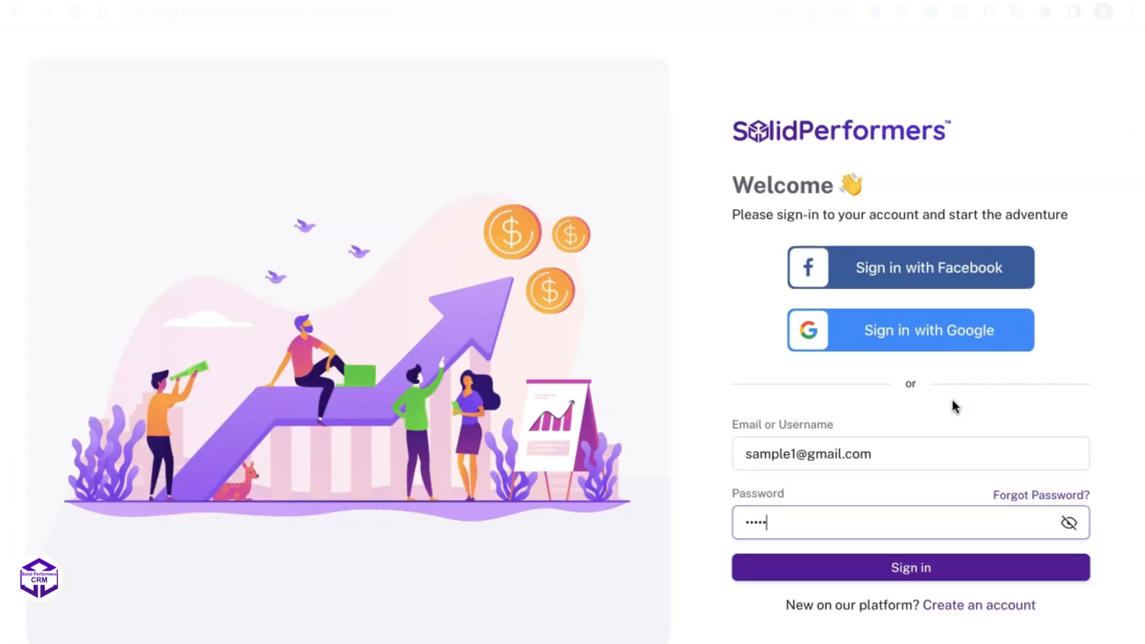
pyautogui.click(923, 568)
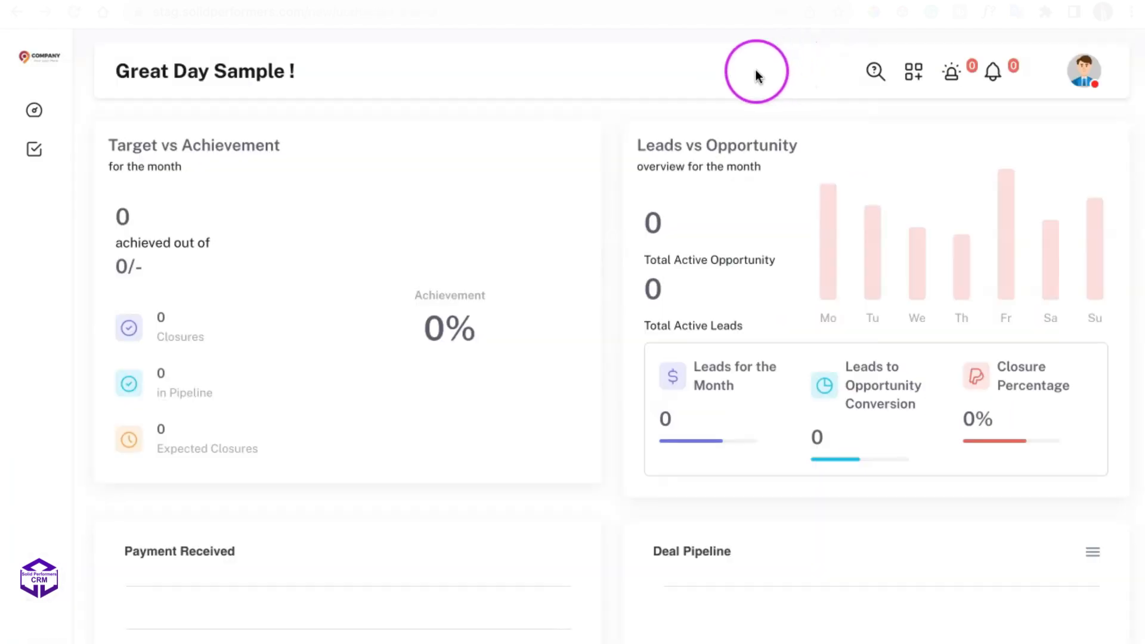
# Open the Leads list as the new user and check the records shown.
pyautogui.moveTo(66, 143)
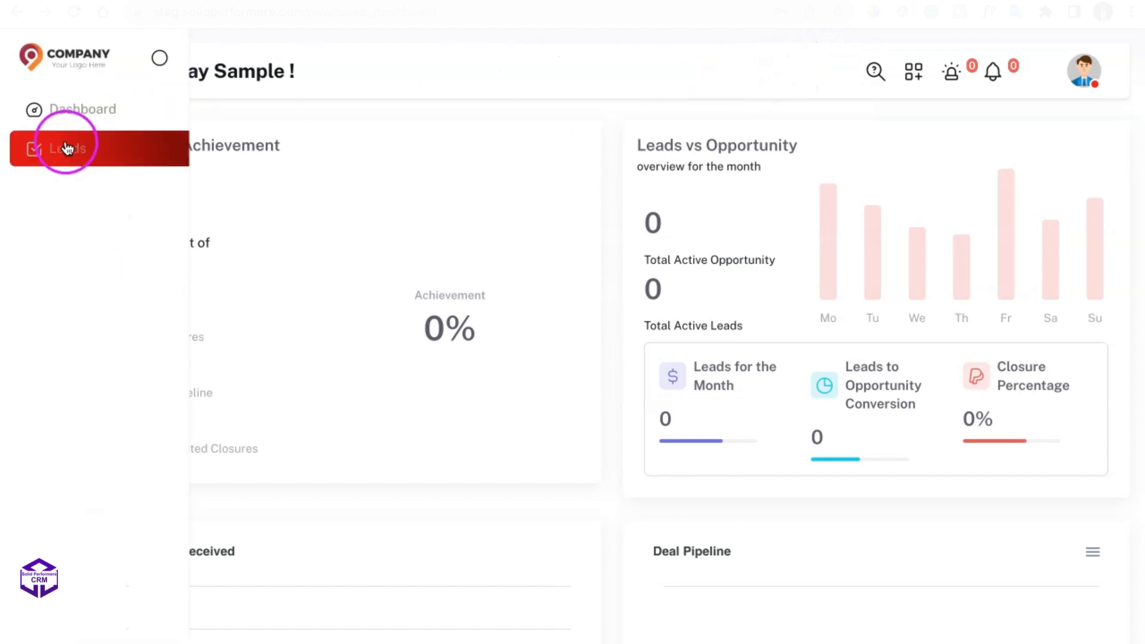
pyautogui.click(95, 156)
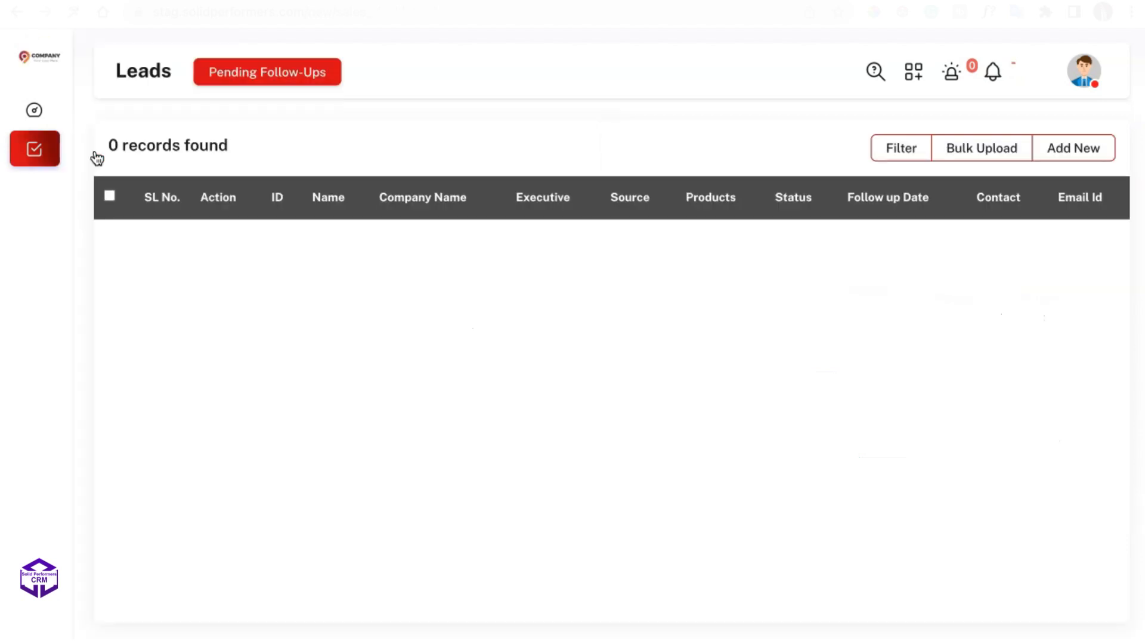
pyautogui.moveTo(111, 142); pyautogui.dragTo(242, 146)
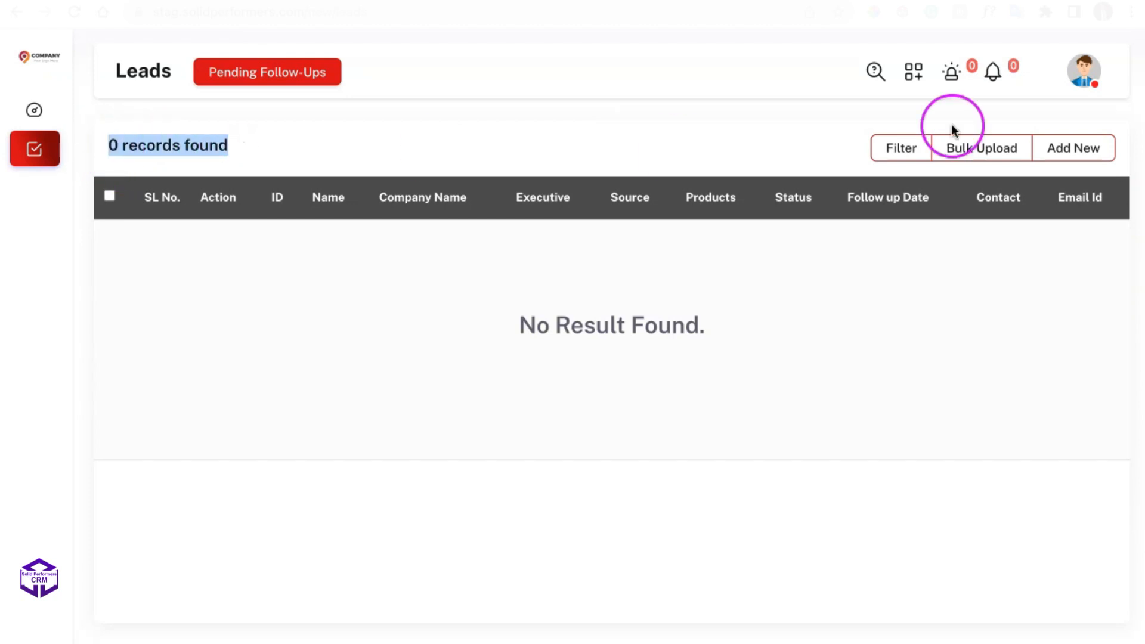
# Log out, sign back in as the admin account, and open the Leads list.
pyautogui.click(1090, 78)
pyautogui.click(1031, 213)
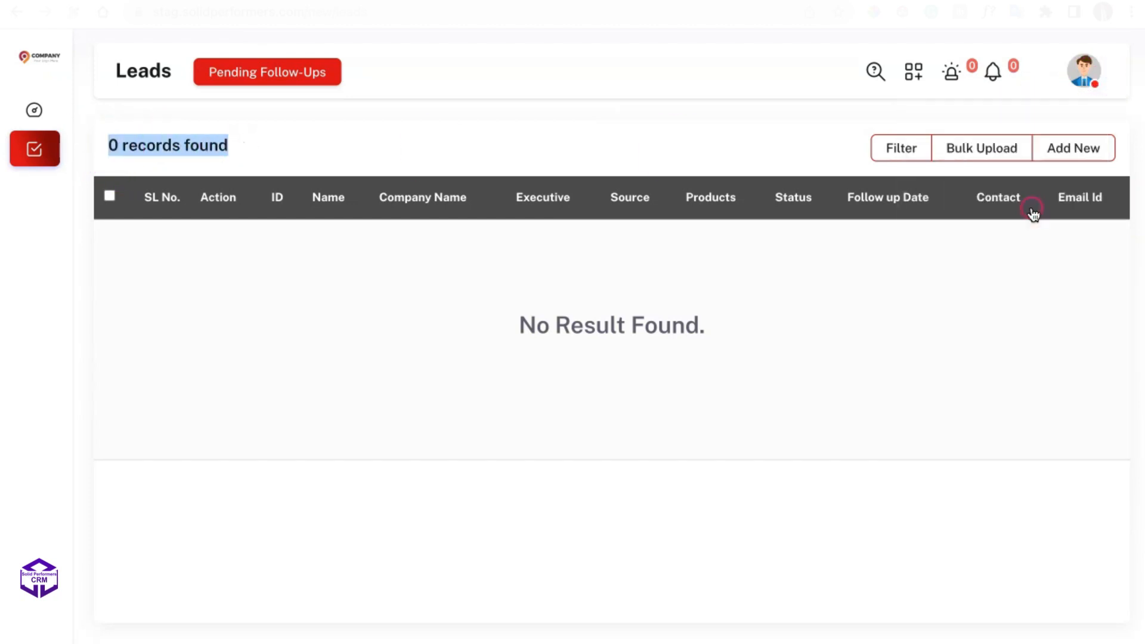
pyautogui.click(925, 562)
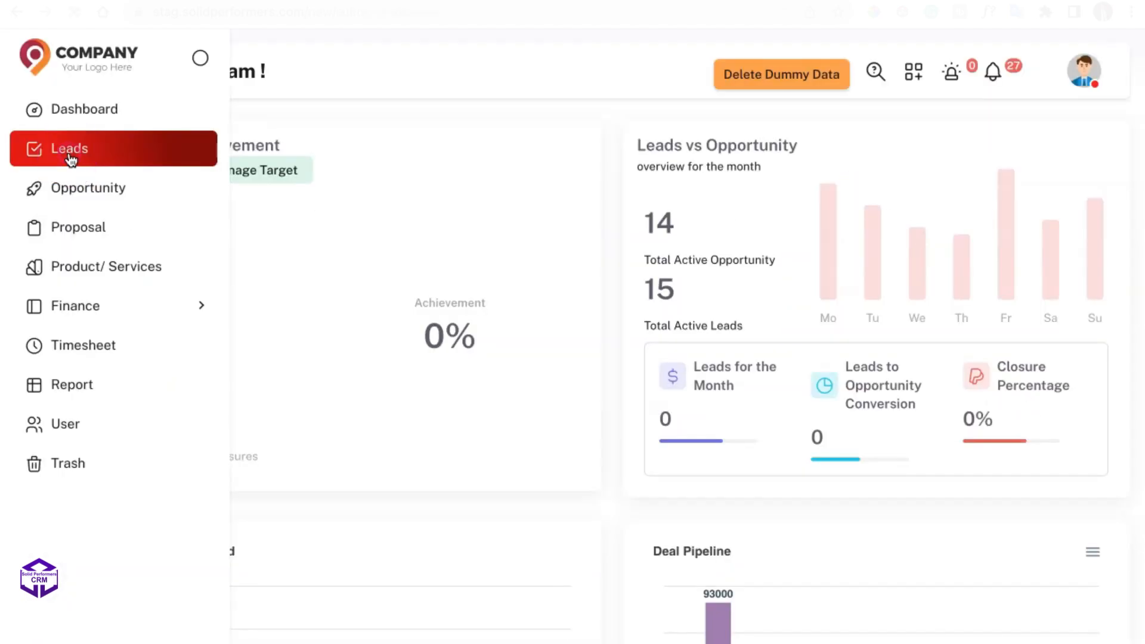
pyautogui.click(71, 157)
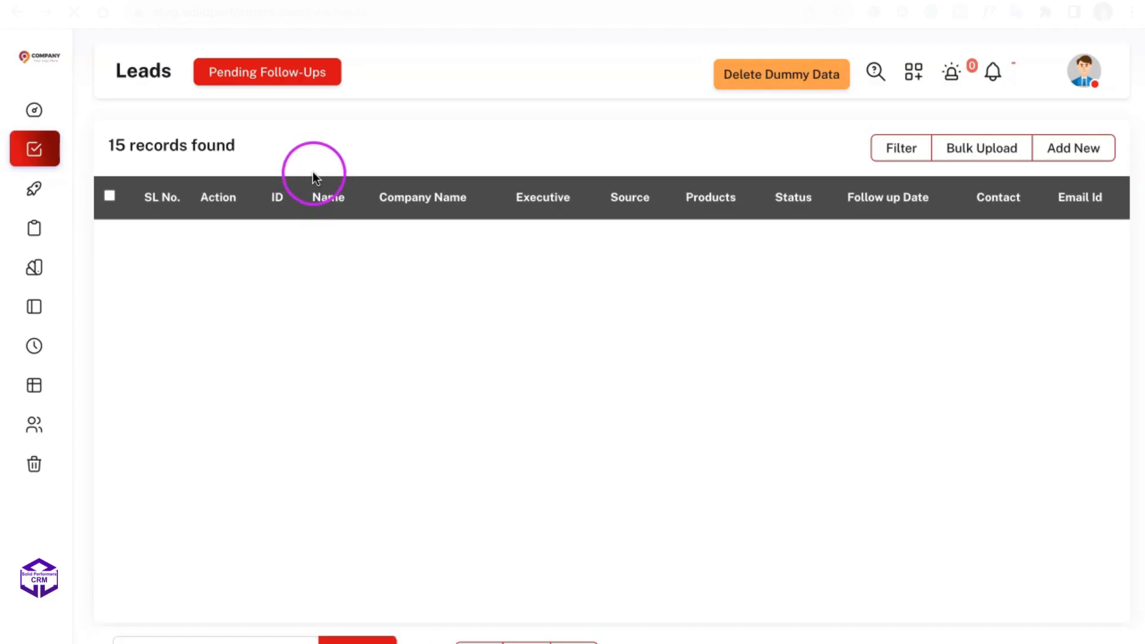